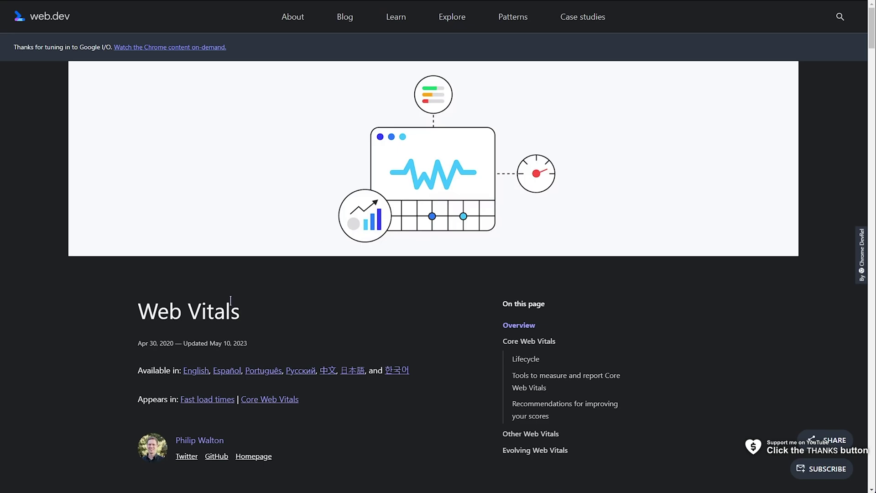
Step: Install the Web Vitals extension in Brave from its Chrome Web Store listing
{"action": "left_click_drag", "start_coordinate": [244, 306], "coordinate": [127, 304]}
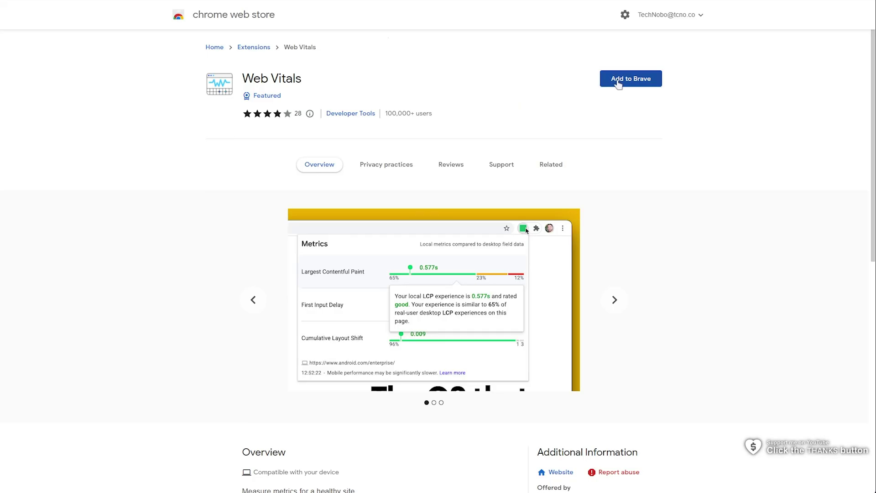
{"action": "left_click", "coordinate": [618, 80]}
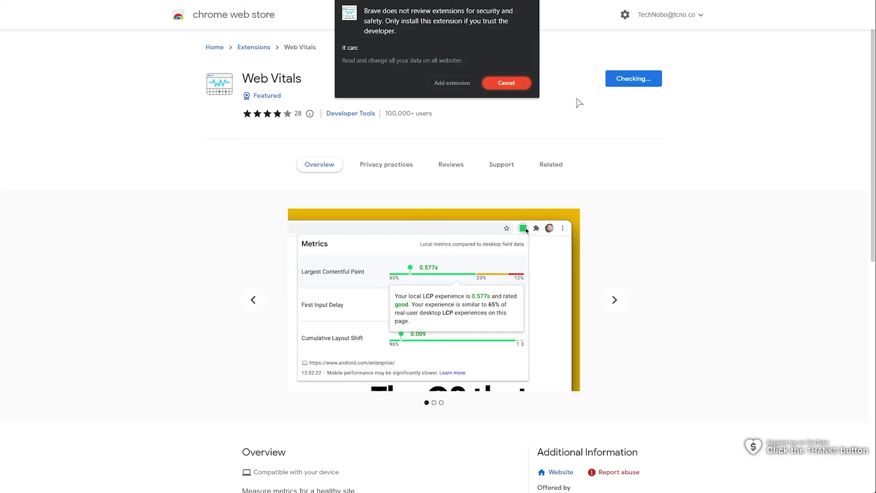
{"action": "left_click", "coordinate": [452, 84]}
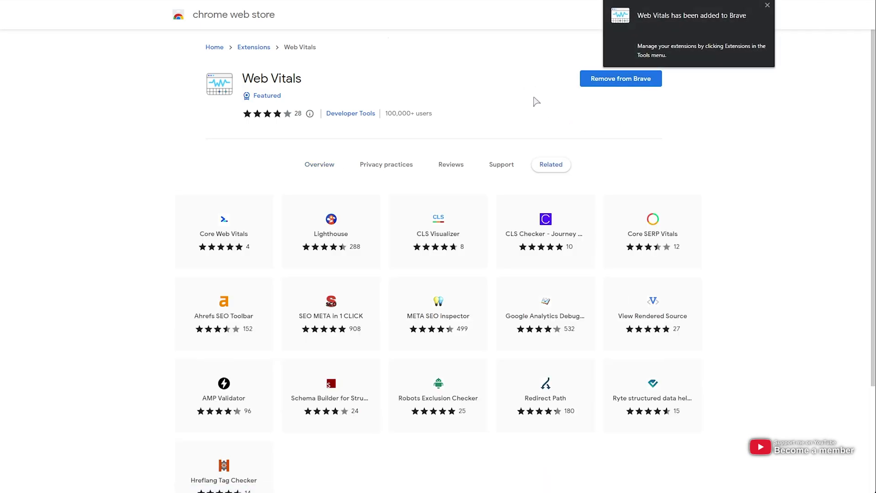
Step: Open DevTools on the Web Store page and switch to the Lighthouse panel
{"action": "right_click", "coordinate": [500, 92]}
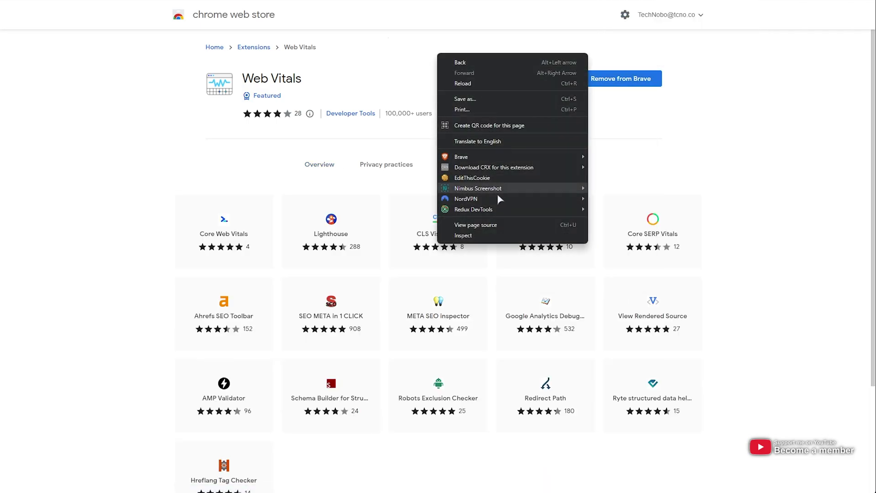
{"action": "left_click", "coordinate": [497, 234]}
{"action": "left_click", "coordinate": [651, 9]}
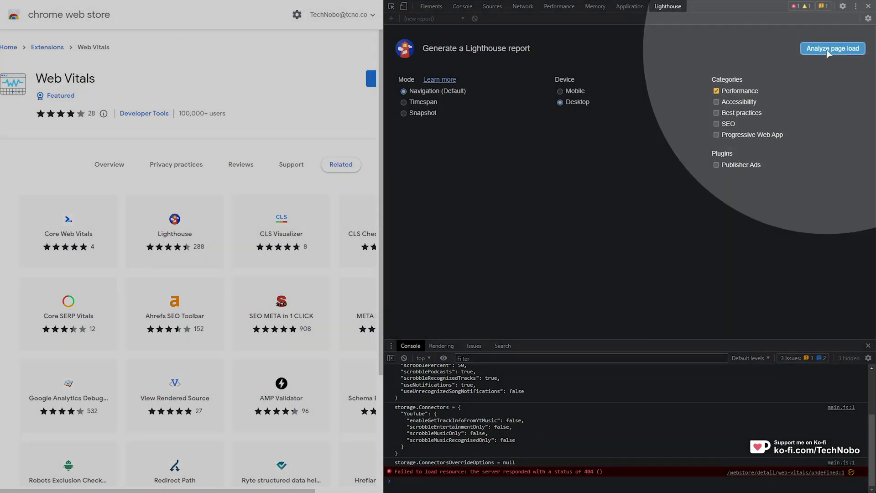
Step: Start a Lighthouse page-load audit, cancel it, and close DevTools
{"action": "left_click", "coordinate": [821, 48]}
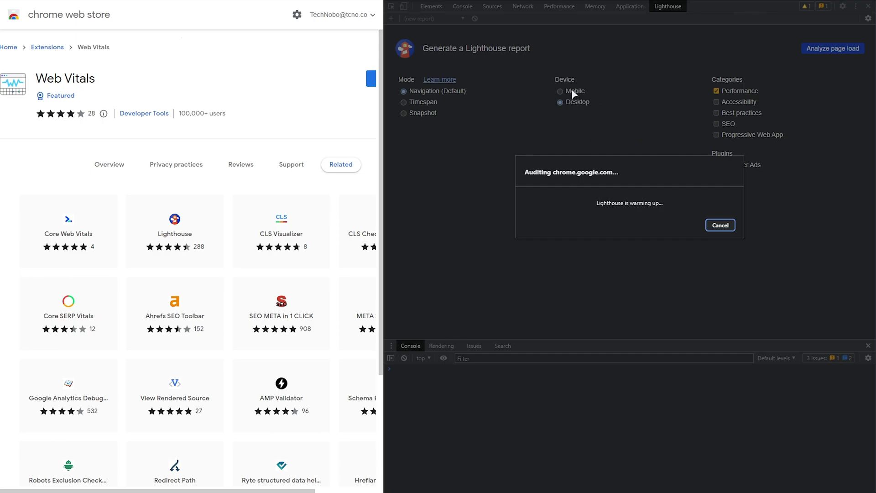
{"action": "left_click", "coordinate": [726, 228]}
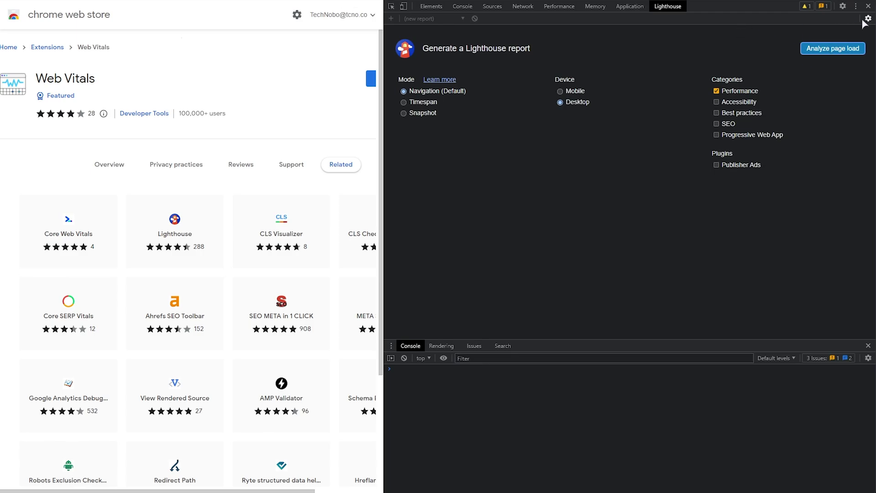
{"action": "left_click", "coordinate": [869, 6]}
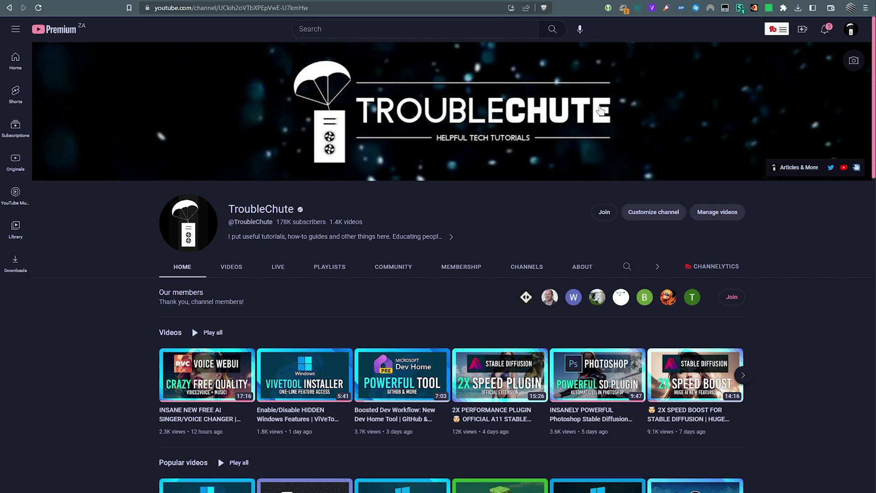
{"action": "left_click", "coordinate": [769, 8]}
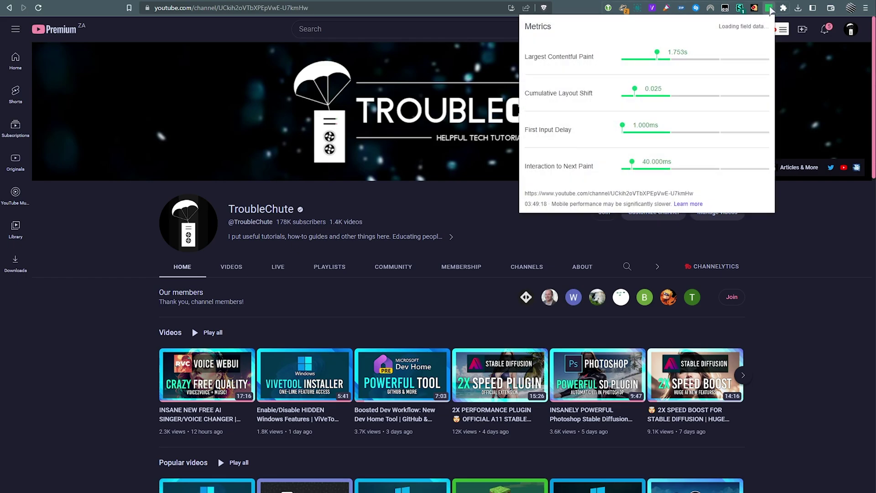
{"action": "mouse_move", "coordinate": [538, 59]}
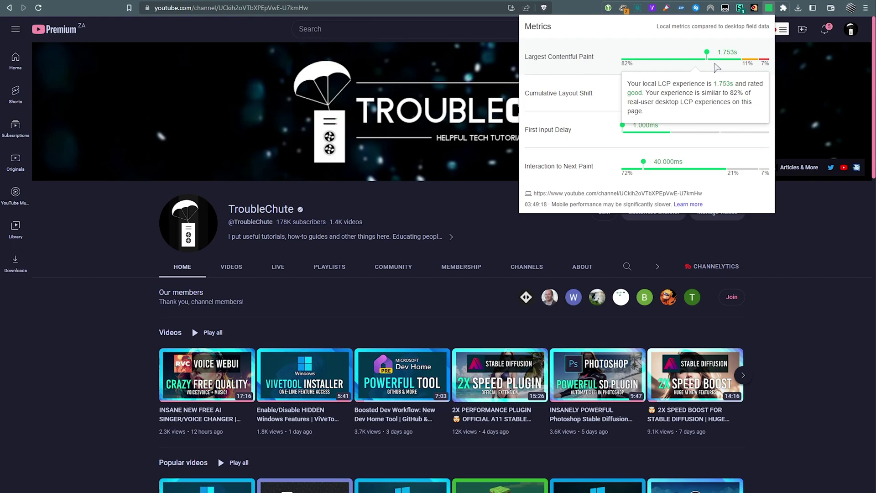
{"action": "mouse_move", "coordinate": [580, 100]}
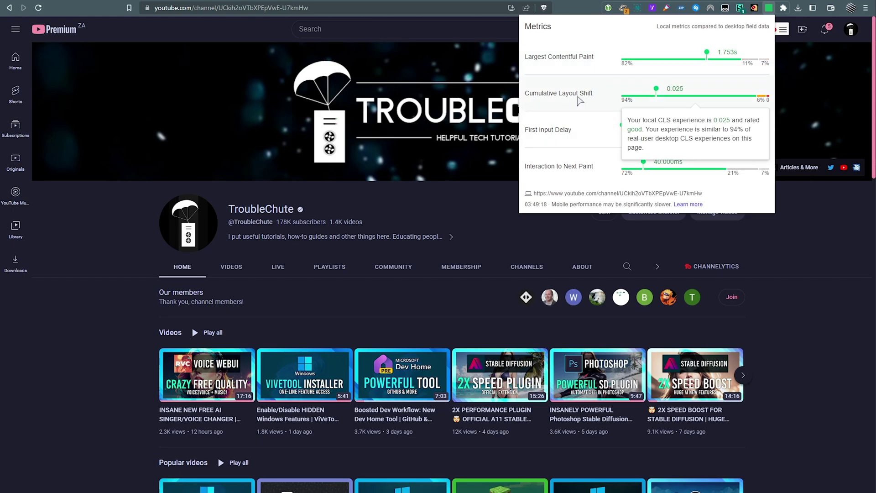
{"action": "mouse_move", "coordinate": [579, 176]}
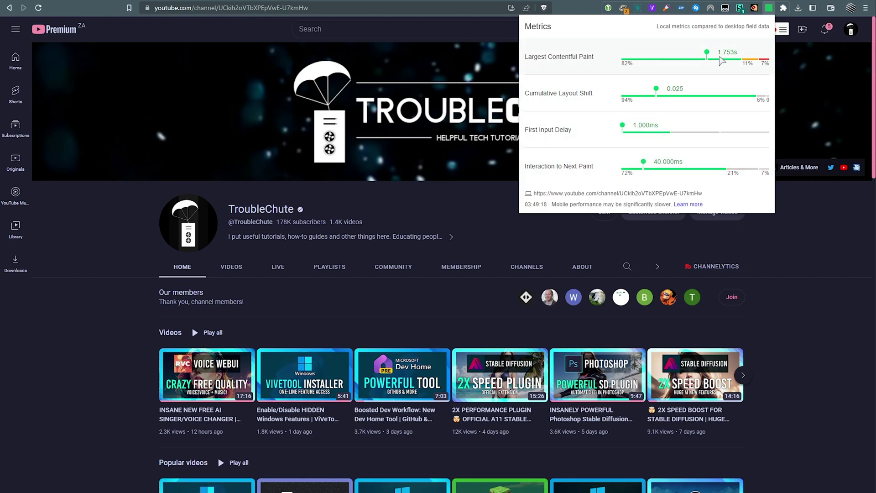
{"action": "mouse_move", "coordinate": [732, 69]}
{"action": "left_click", "coordinate": [768, 8]}
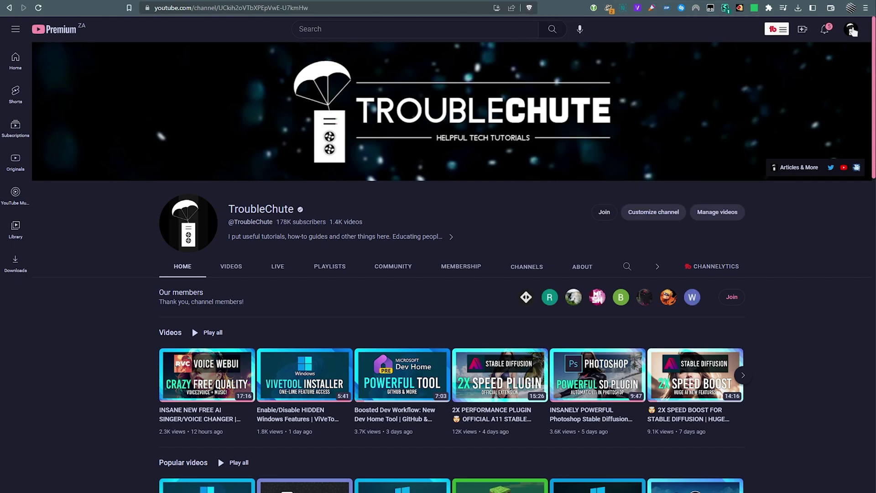
Step: Turn on User Timings in the Web Vitals options, save, and reload the channel page with F5
{"action": "right_click", "coordinate": [755, 7]}
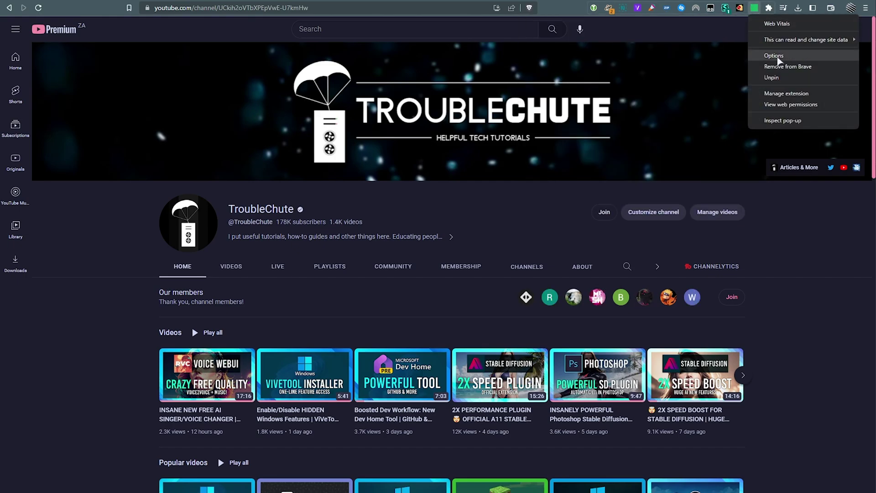
{"action": "left_click", "coordinate": [776, 56]}
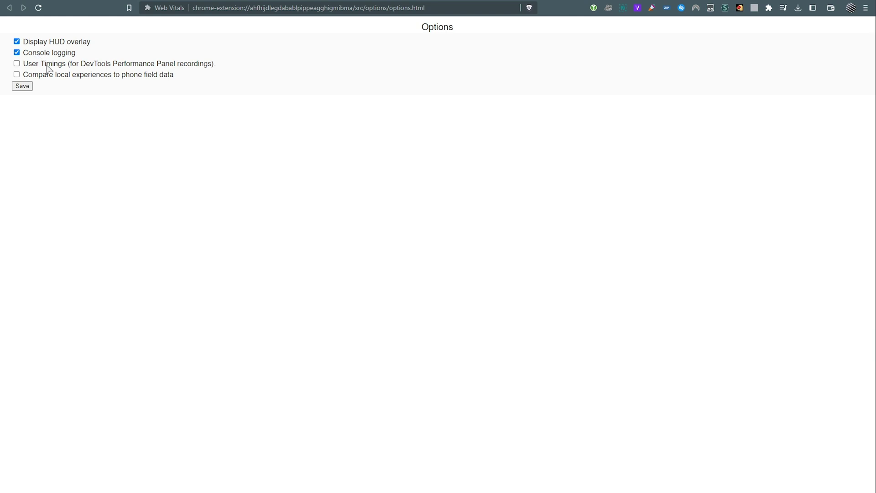
{"action": "left_click", "coordinate": [47, 67]}
{"action": "left_click", "coordinate": [22, 86]}
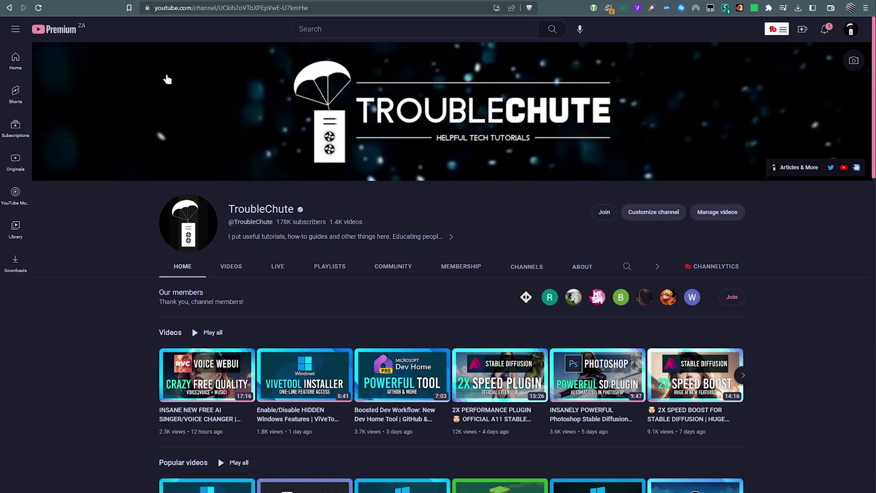
{"action": "key", "text": "F5"}
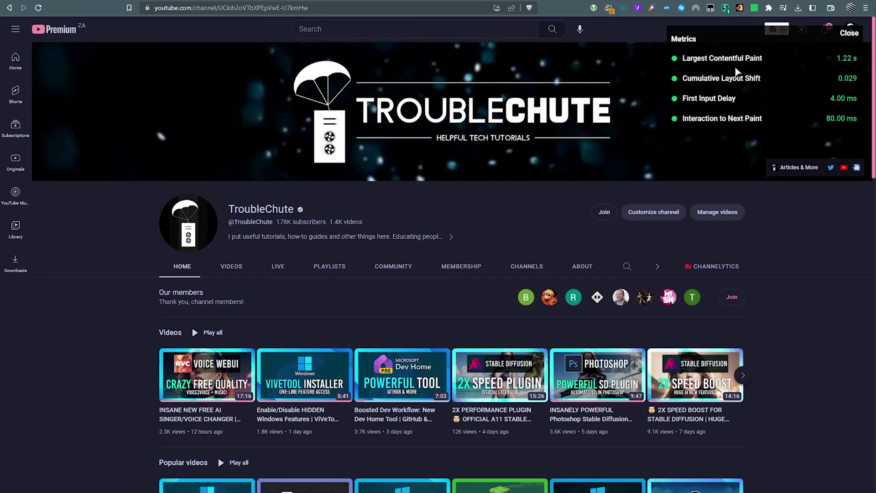
Step: Scroll the reloaded channel page down and back up to view the HUD's LCP 1.22 s and CLS 0.029
{"action": "scroll", "coordinate": [586, 156], "scroll_direction": "down", "scroll_amount": 5}
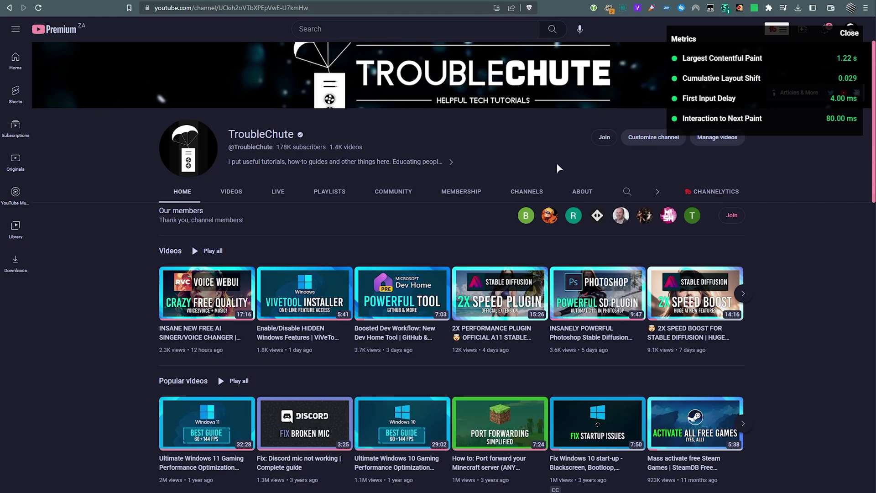
{"action": "scroll", "coordinate": [547, 183], "scroll_direction": "up", "scroll_amount": 5}
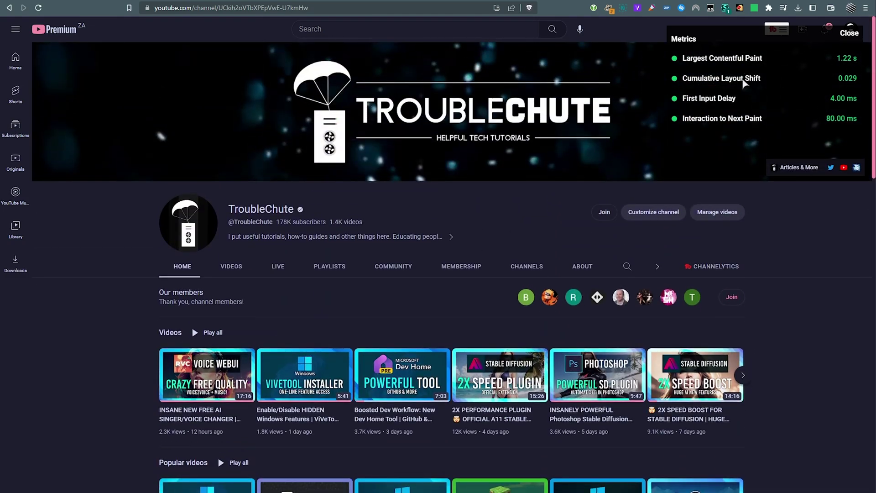
Step: Open DevTools on the channel page and scroll the Console to the Web Vitals logs
{"action": "right_click", "coordinate": [499, 206]}
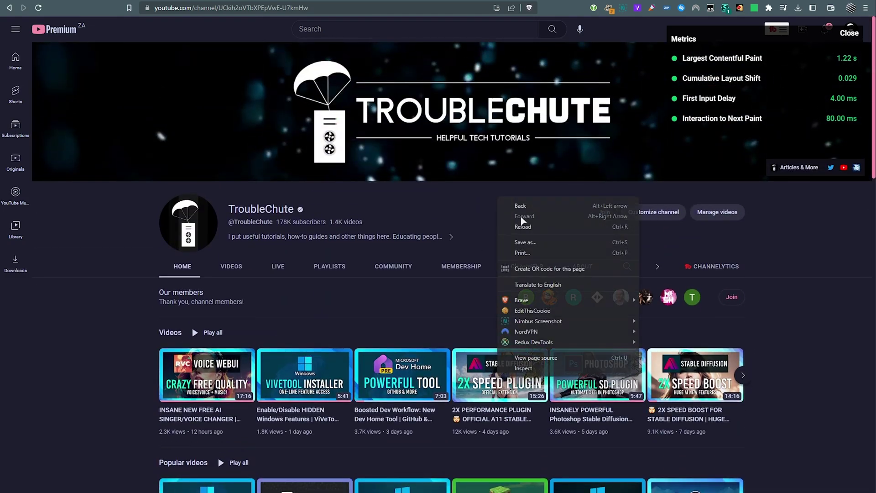
{"action": "left_click", "coordinate": [537, 365]}
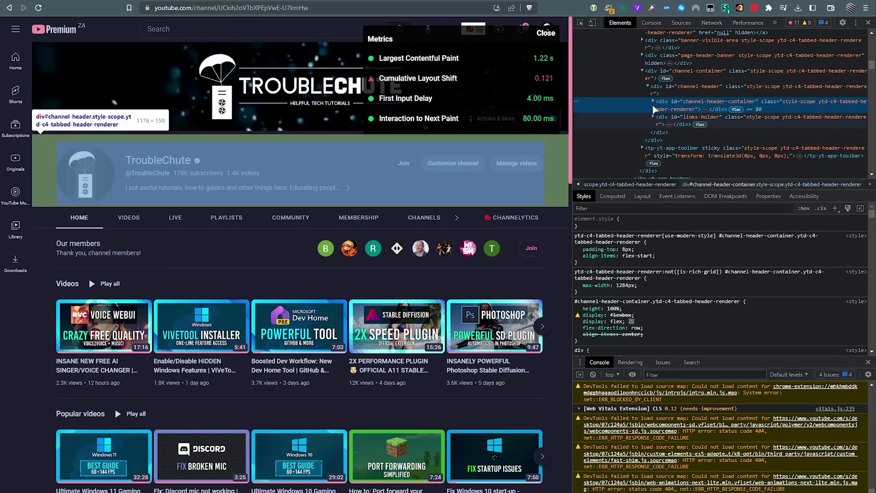
{"action": "left_click", "coordinate": [651, 22]}
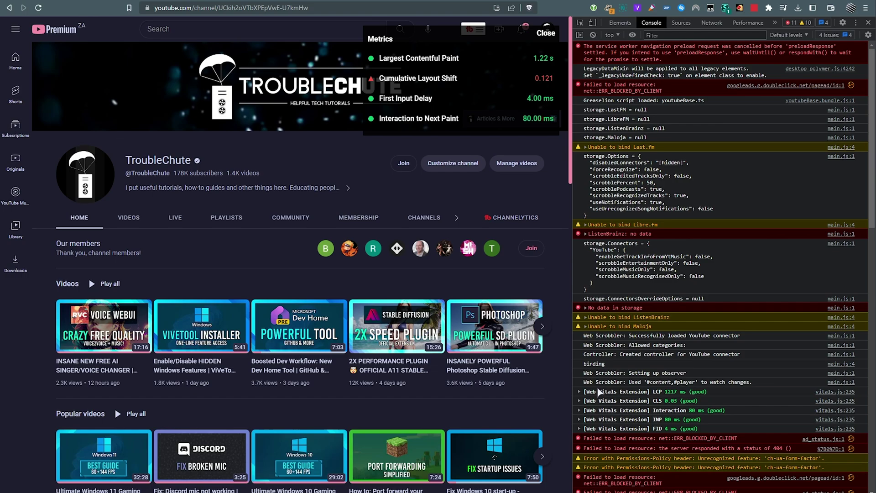
{"action": "scroll", "coordinate": [593, 386], "scroll_direction": "down", "scroll_amount": 1}
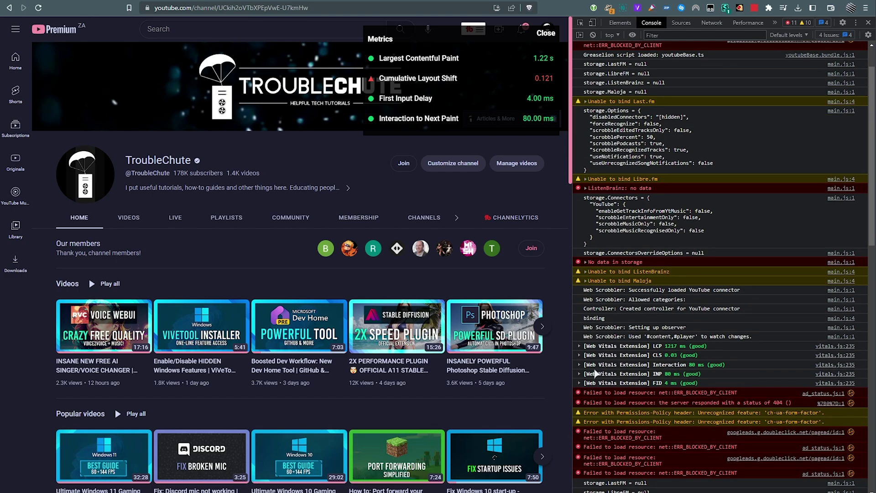
Step: Expand the LCP log and its Array(4), comparing with the toolbar popup, to show the four sub-part timings
{"action": "left_click", "coordinate": [657, 349]}
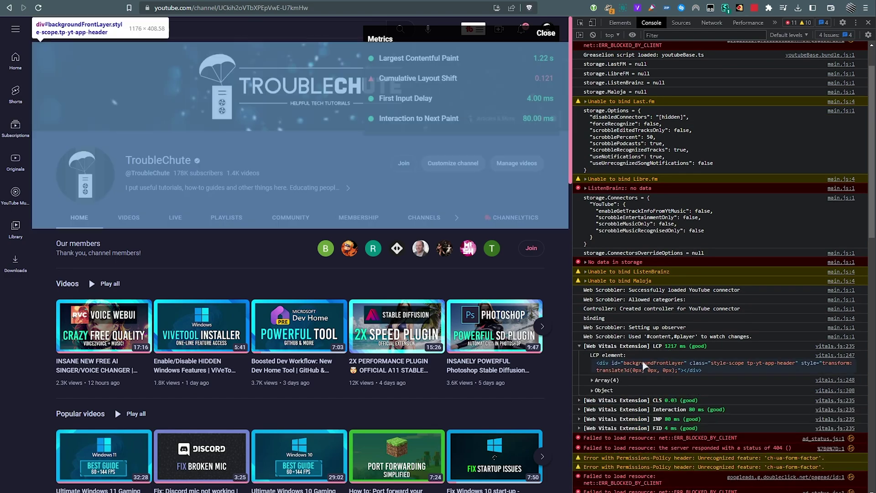
{"action": "left_click", "coordinate": [754, 8]}
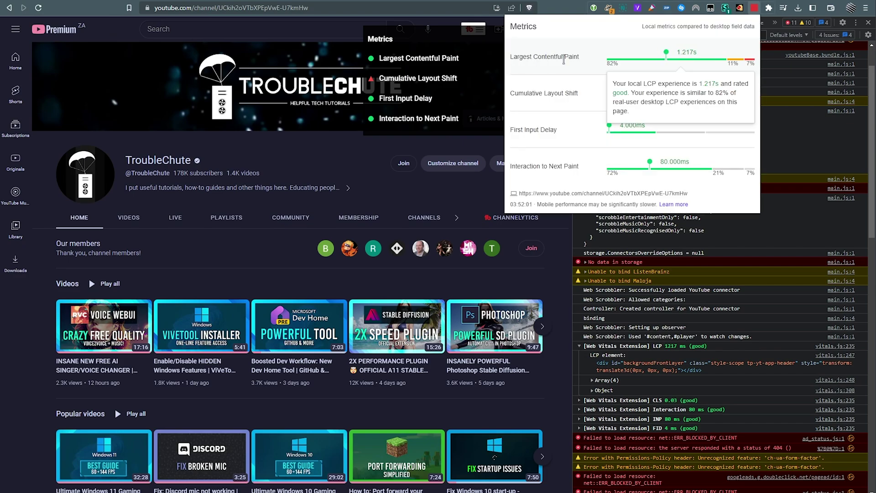
{"action": "left_click", "coordinate": [584, 361]}
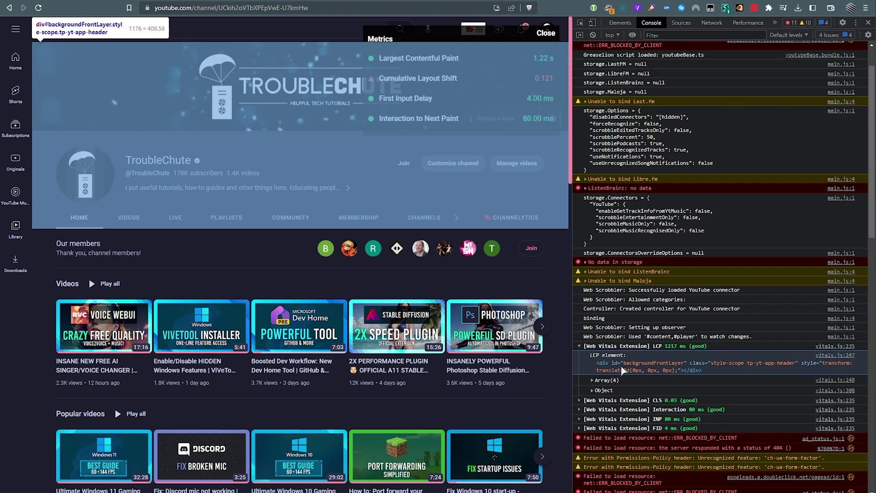
{"action": "left_click", "coordinate": [606, 380]}
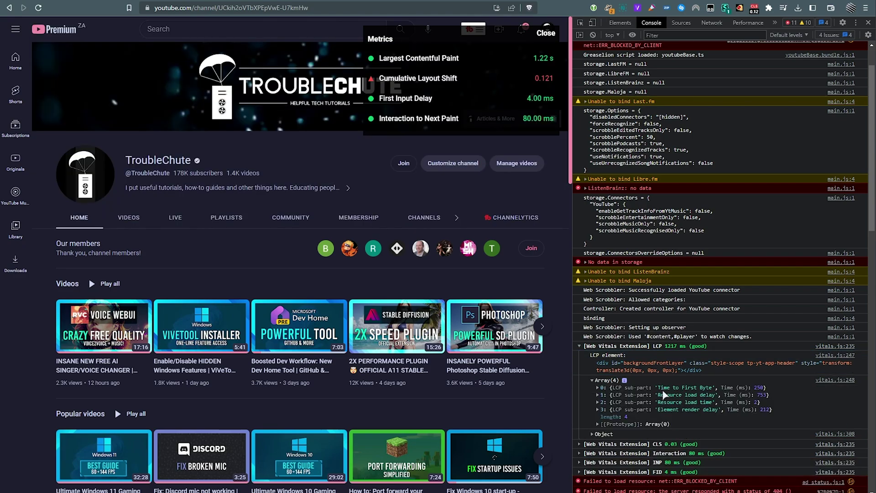
{"action": "scroll", "coordinate": [684, 399], "scroll_direction": "down", "scroll_amount": 3}
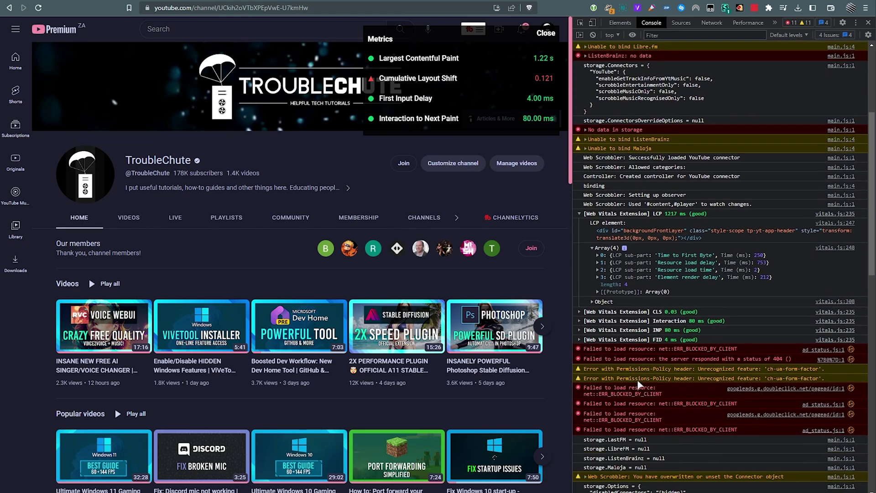
Step: Expand the CLS log to list layout shifts, checking it against the toolbar popup
{"action": "left_click", "coordinate": [579, 310]}
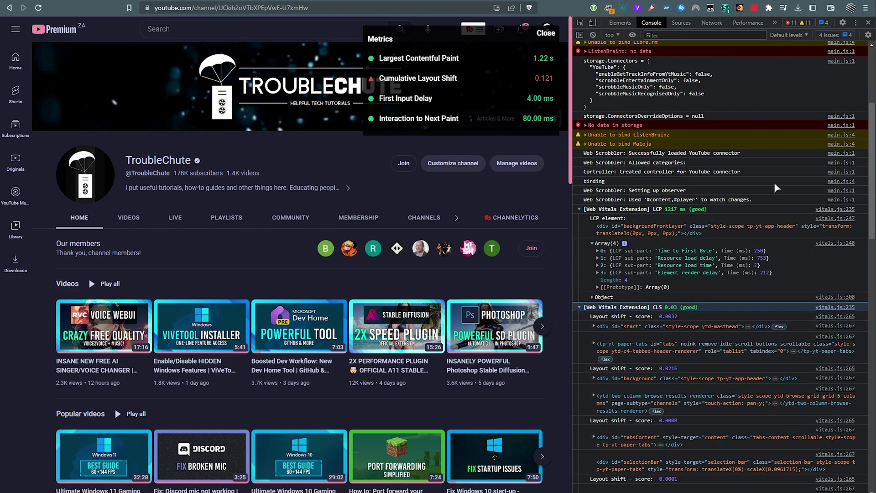
{"action": "left_click", "coordinate": [754, 7]}
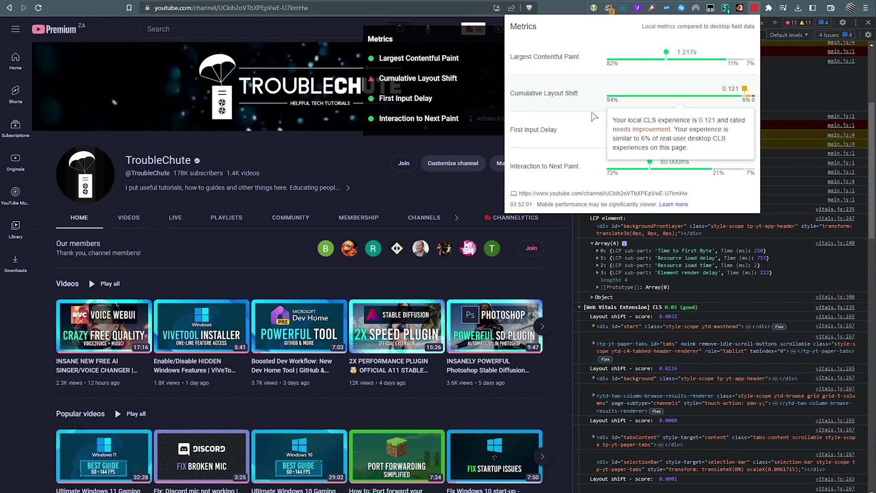
{"action": "left_click", "coordinate": [620, 327]}
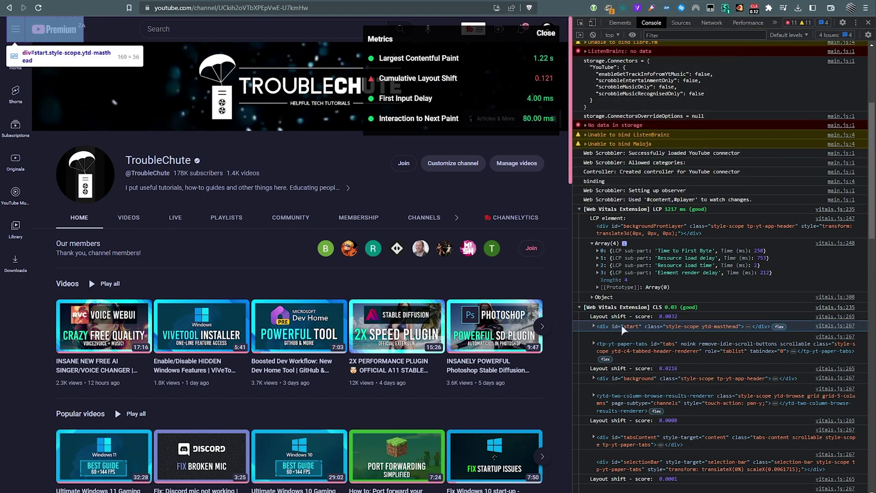
Step: Expand the Interaction and INP logs to see the menu-icon target and events
{"action": "scroll", "coordinate": [636, 380], "scroll_direction": "down", "scroll_amount": 5}
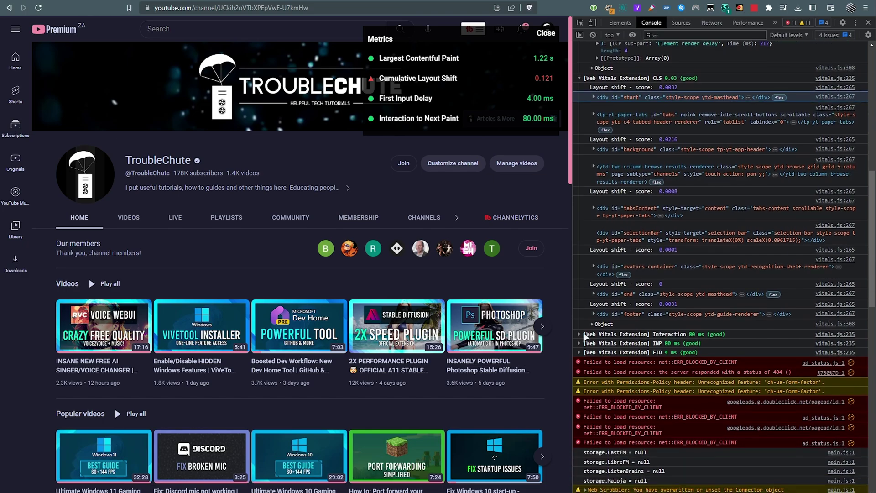
{"action": "left_click", "coordinate": [584, 334]}
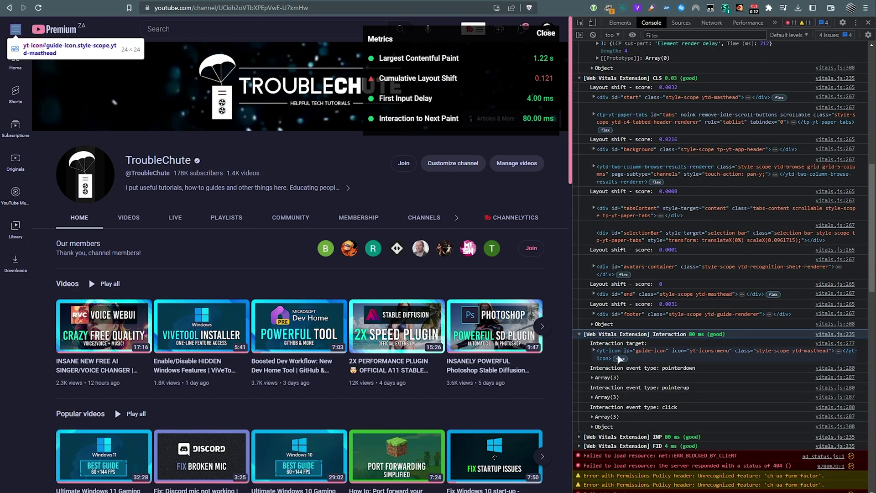
{"action": "left_click", "coordinate": [579, 345]}
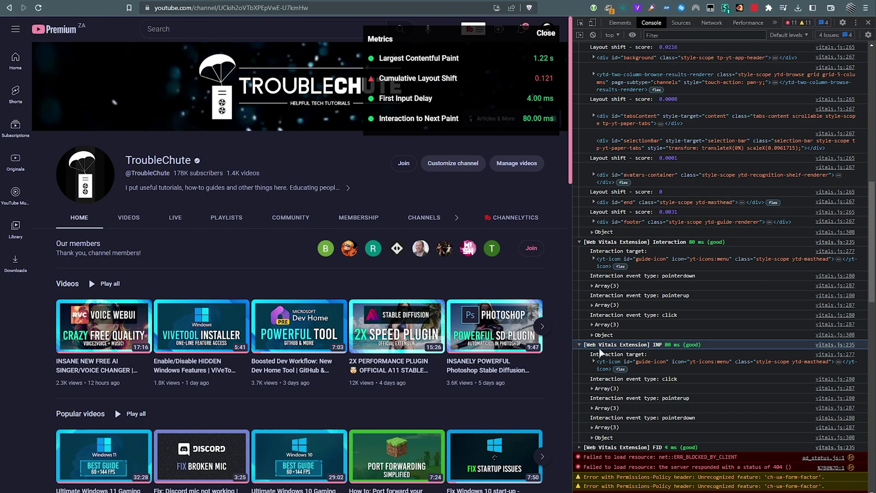
{"action": "left_click", "coordinate": [754, 8]}
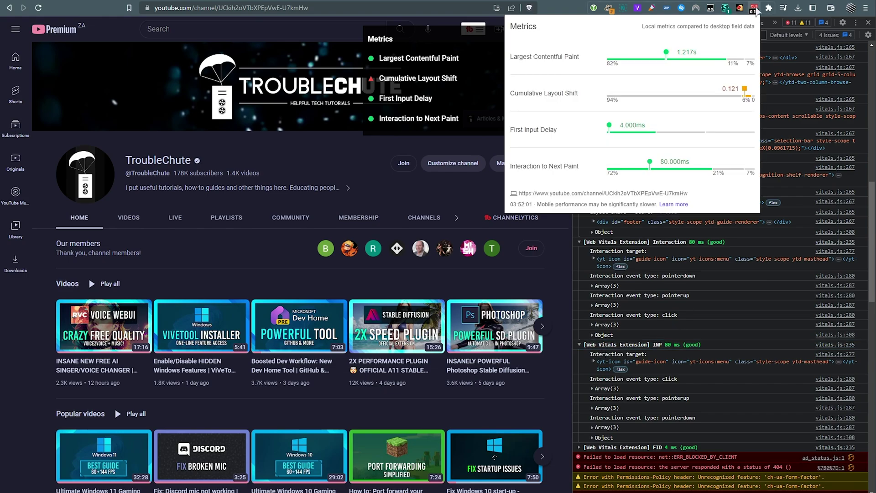
{"action": "left_click", "coordinate": [730, 345]}
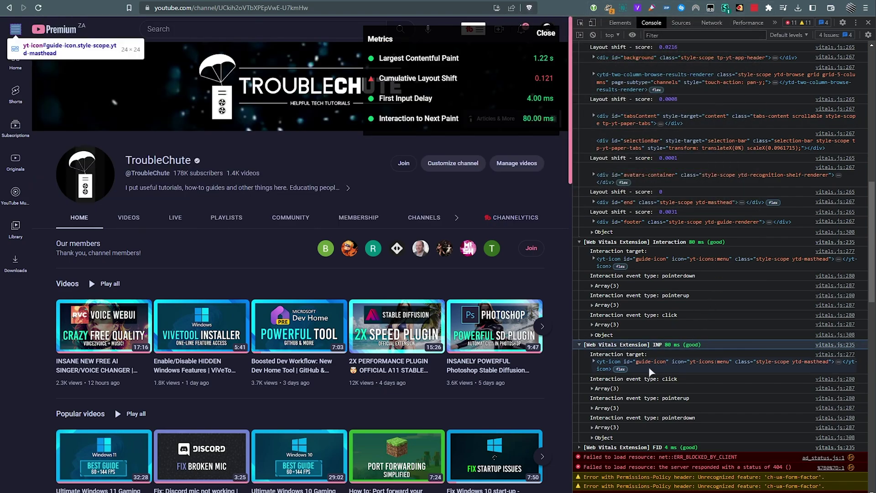
Step: Expand the FID log's interaction target and compare it with the toolbar popup
{"action": "left_click", "coordinate": [611, 447]}
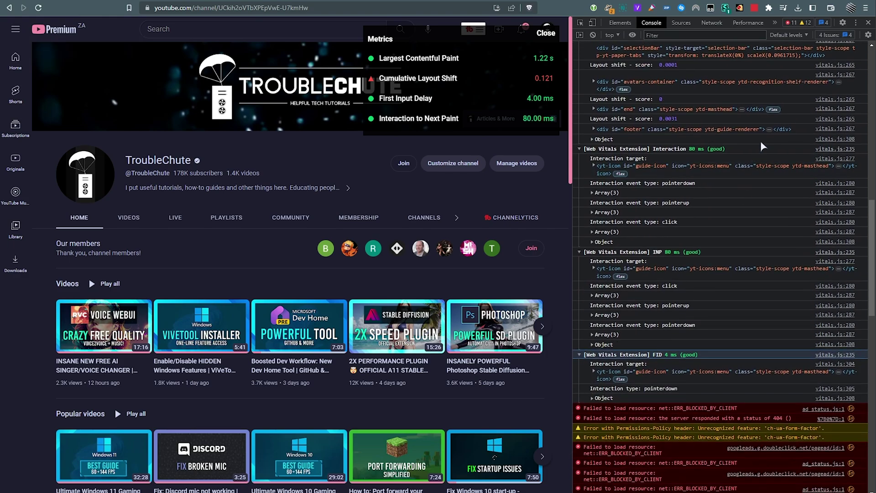
{"action": "left_click", "coordinate": [754, 9]}
{"action": "left_click", "coordinate": [754, 9]}
Step: View the Lighthouse panel from the DevTools » menu, then close DevTools
{"action": "scroll", "coordinate": [774, 111], "scroll_direction": "up", "scroll_amount": 10}
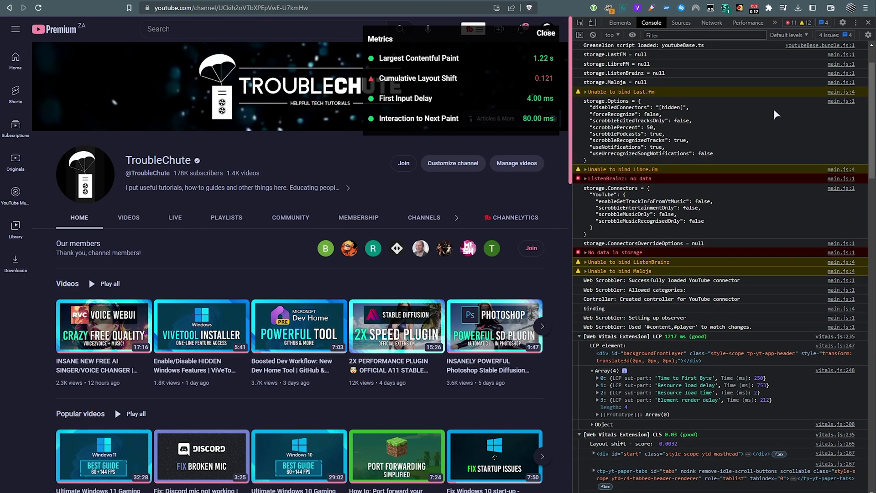
{"action": "left_click", "coordinate": [774, 23]}
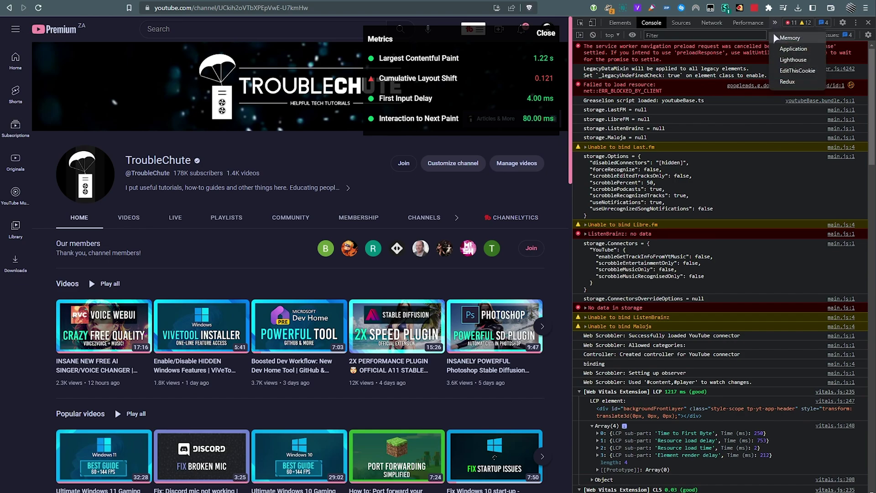
{"action": "left_click", "coordinate": [793, 60]}
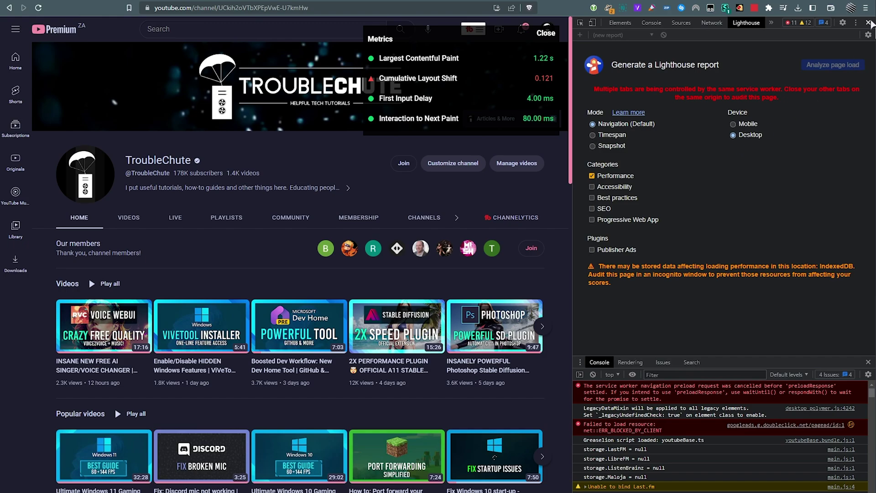
{"action": "left_click", "coordinate": [868, 22]}
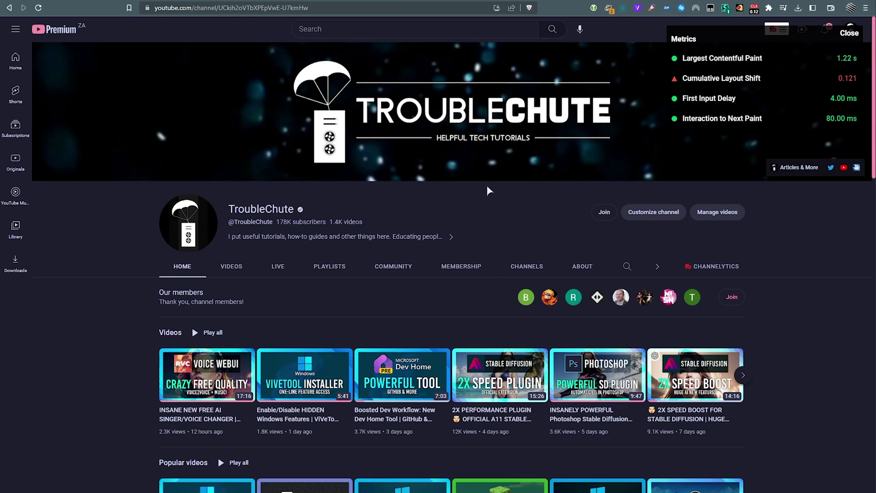
Step: Reopen DevTools with F12, view the Lighthouse setup again, and close it with X
{"action": "key", "text": "F12"}
{"action": "left_click", "coordinate": [775, 23]}
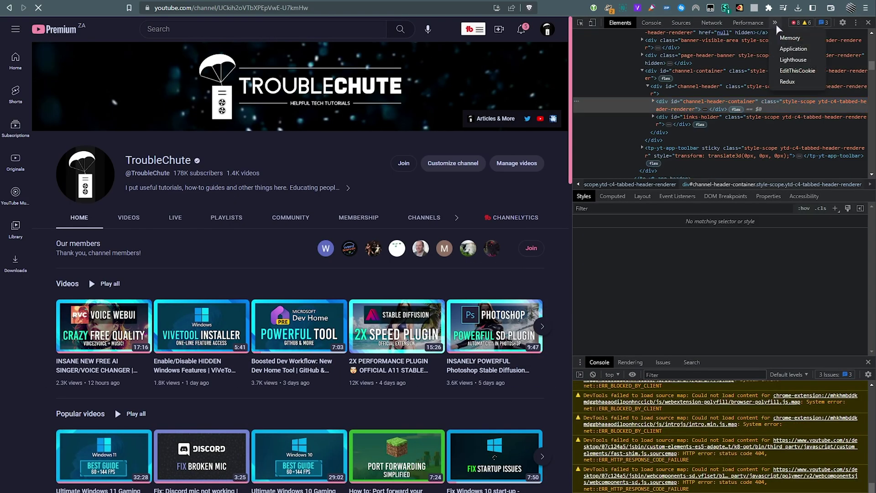
{"action": "left_click", "coordinate": [791, 59]}
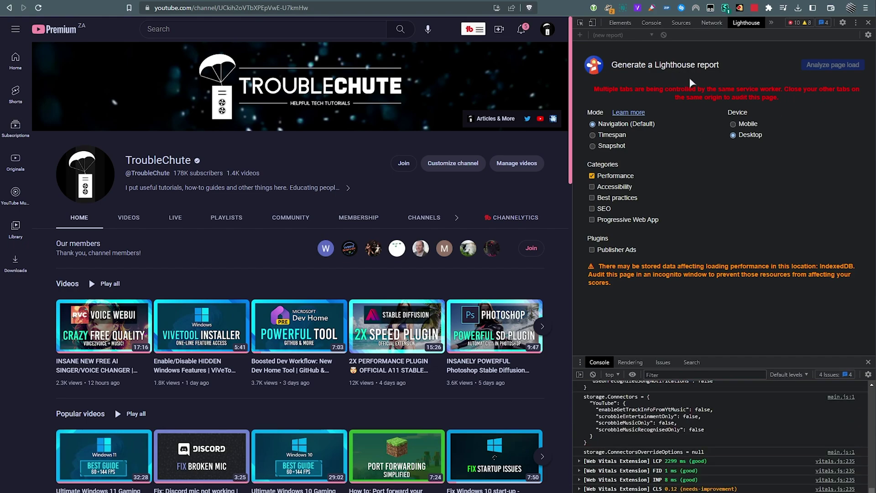
{"action": "left_click", "coordinate": [867, 23]}
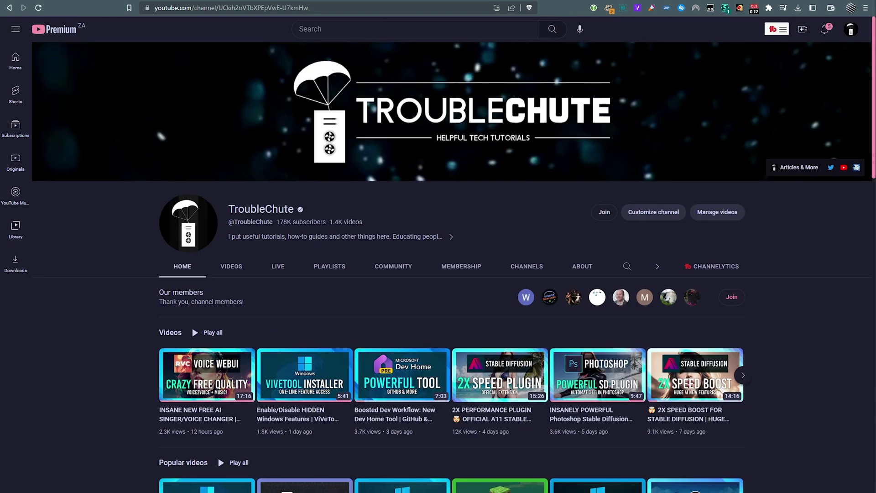